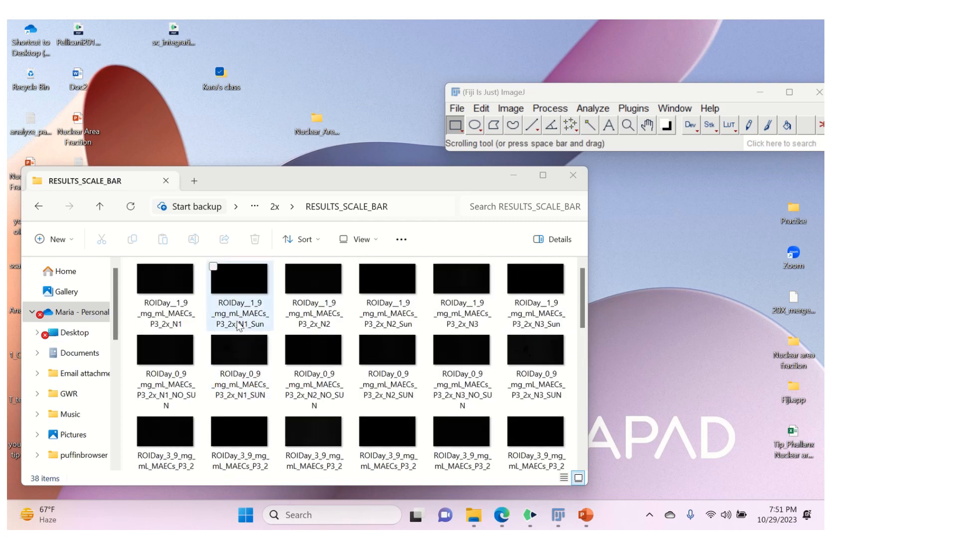
pyautogui.scroll(-2, 239, 327)
pyautogui.scroll(2, 239, 326)
pyautogui.moveTo(379, 23)
pyautogui.click(331, 45)
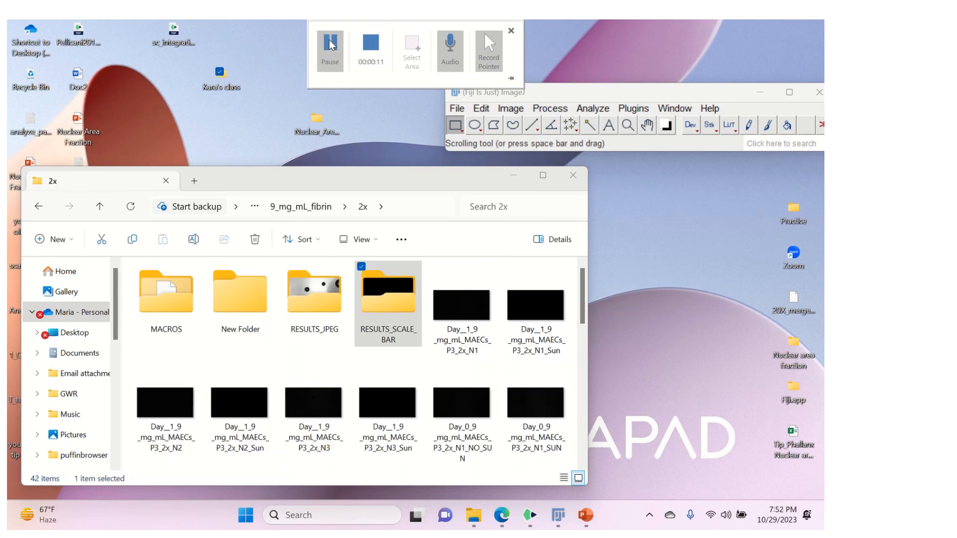
# - View the Day_6_9_mg_mL_MAECs_P3_2x_N3_NO_SUN image from the 2x folder in Fiji, and close it
pyautogui.scroll(-8, 316, 412)
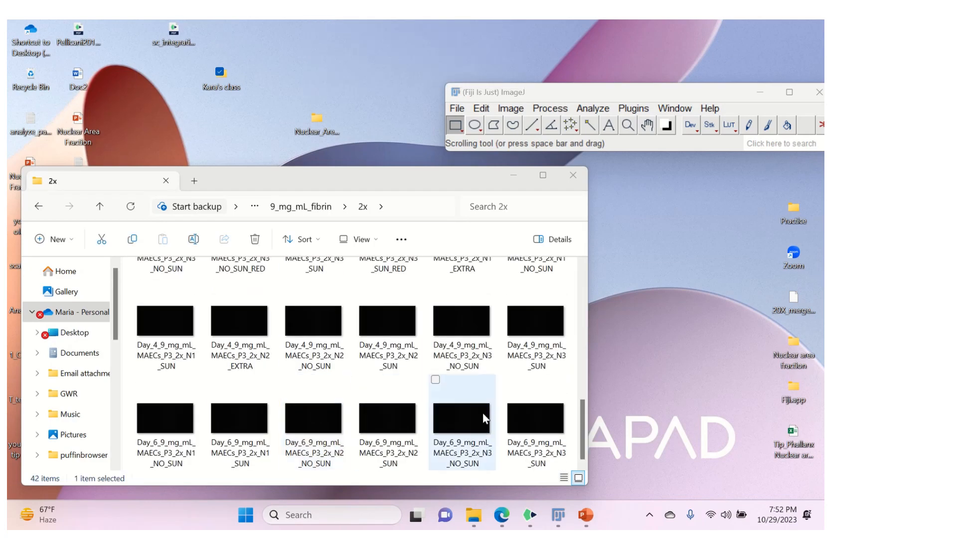
pyautogui.moveTo(463, 424); pyautogui.dragTo(482, 121)
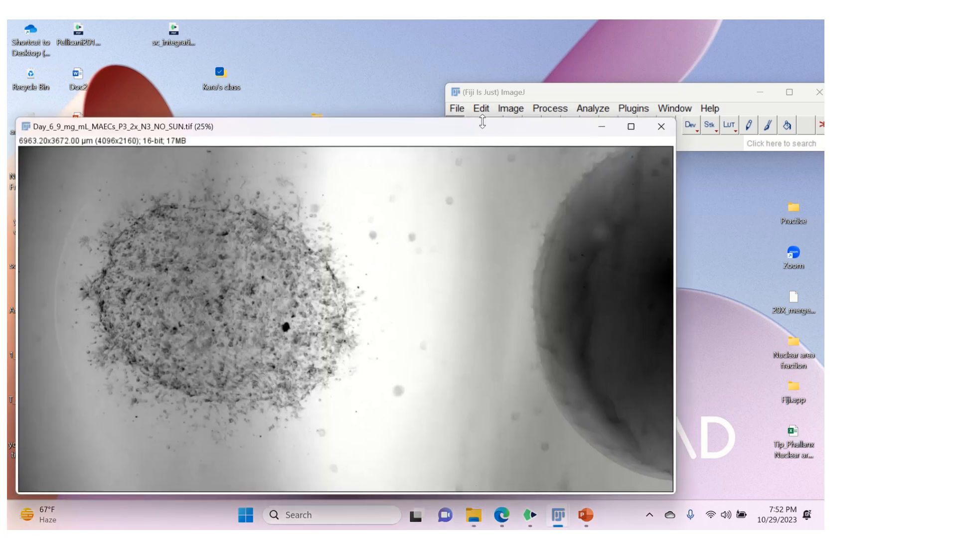
pyautogui.click(661, 127)
pyautogui.moveTo(329, 65)
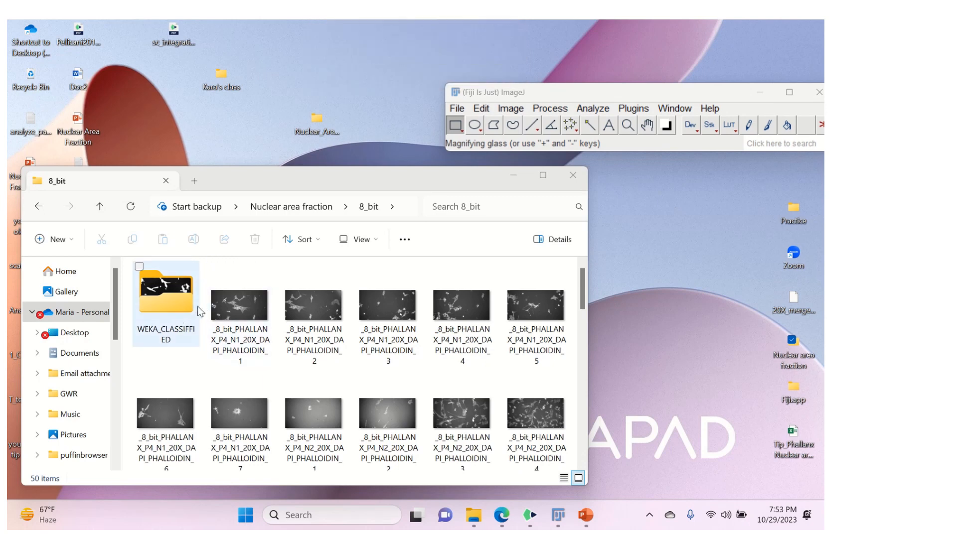
# - Open the WEKA_CLASSIFFIED folder inside 8_bit and look through its classified images
pyautogui.doubleClick(163, 300)
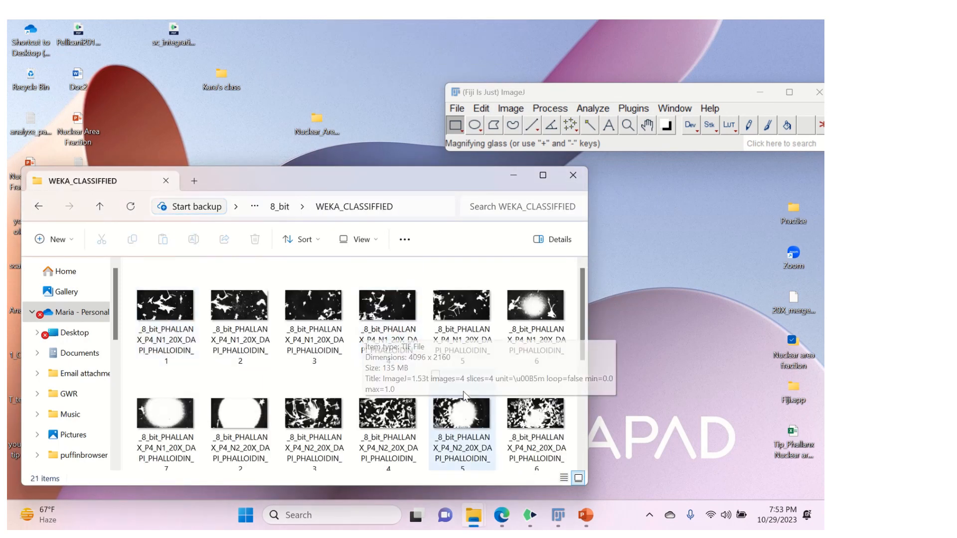
pyautogui.scroll(-3, 339, 405)
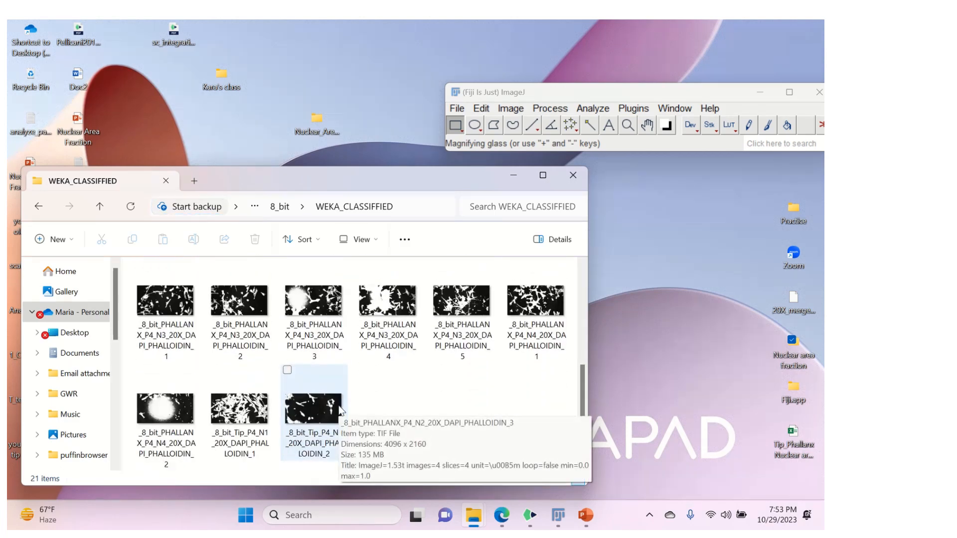
pyautogui.scroll(5, 340, 405)
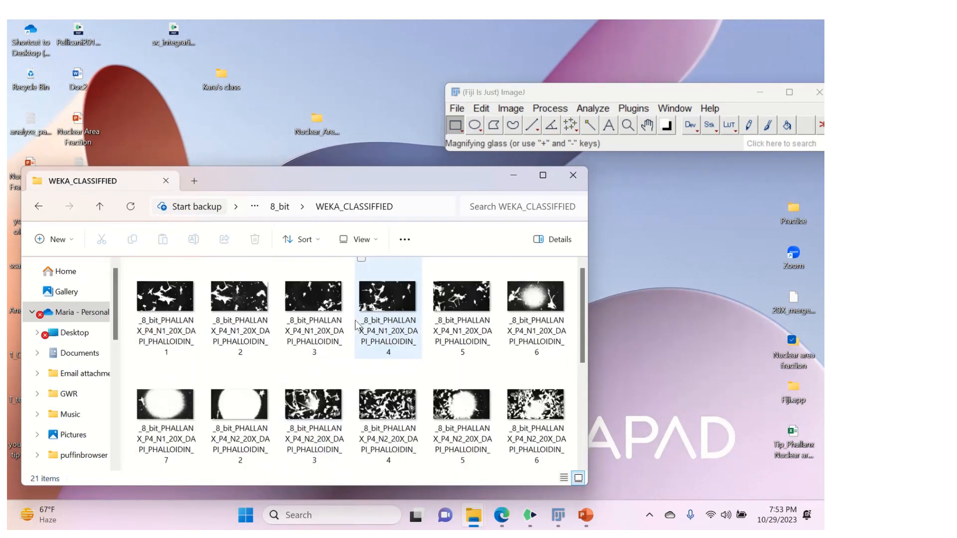
pyautogui.moveTo(171, 315)
pyautogui.mouseDown()
pyautogui.moveTo(554, 135)
pyautogui.moveTo(235, 243)
pyautogui.moveTo(153, 324)
pyautogui.moveTo(154, 309)
pyautogui.mouseUp()
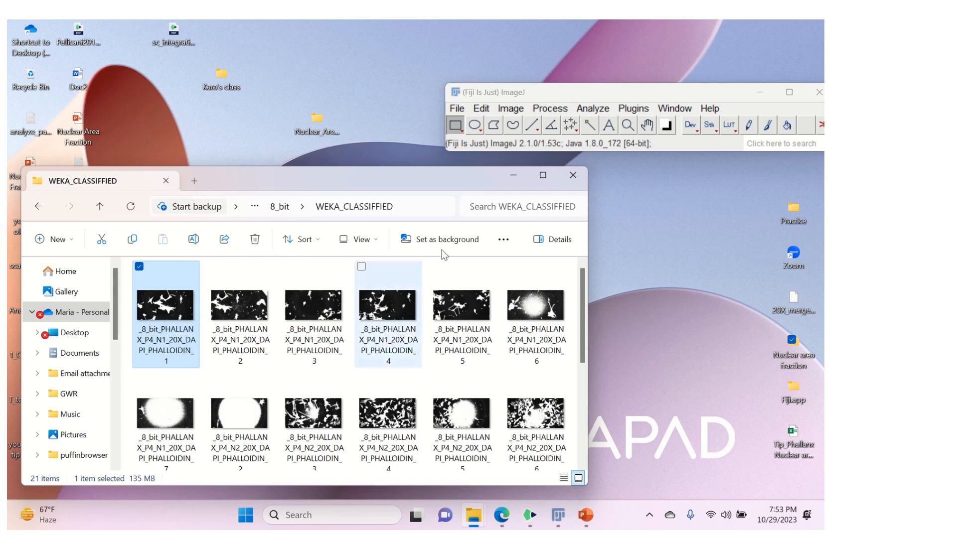
pyautogui.click(460, 315)
pyautogui.doubleClick(459, 315)
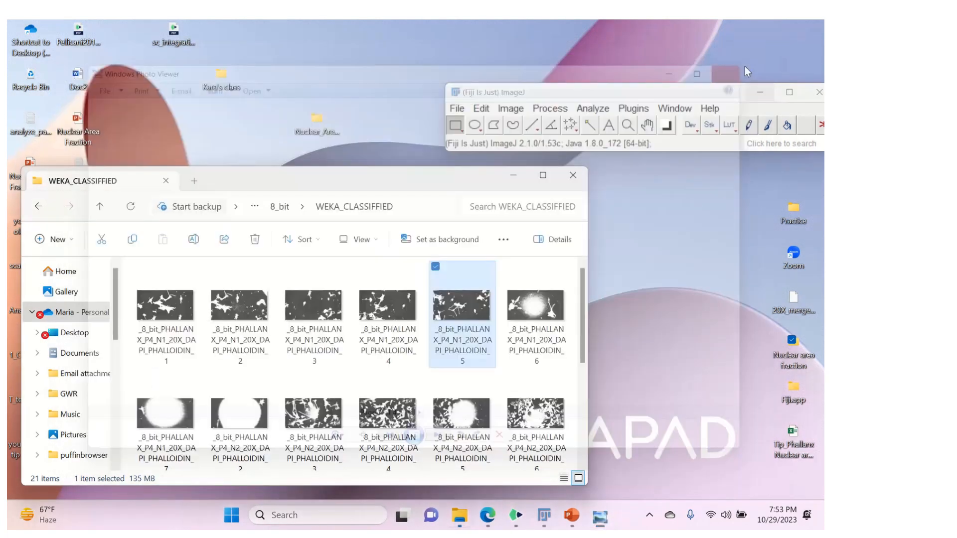
pyautogui.click(744, 66)
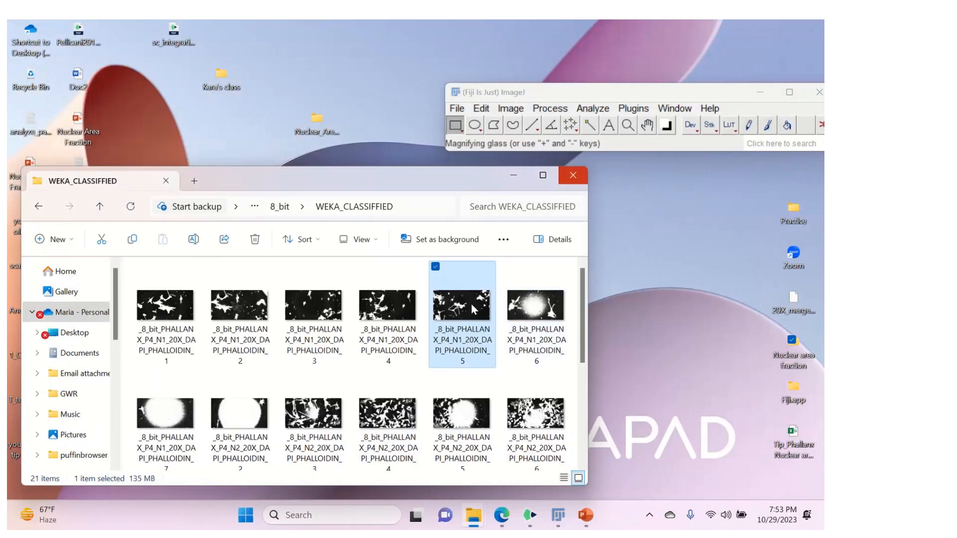
# - Open _8_bit_PHALLANX_P4_N1_20X_DAPI_PHALLOIDIN_5 in Fiji and review its four slices, returning to the first slice
pyautogui.moveTo(474, 309); pyautogui.dragTo(538, 78)
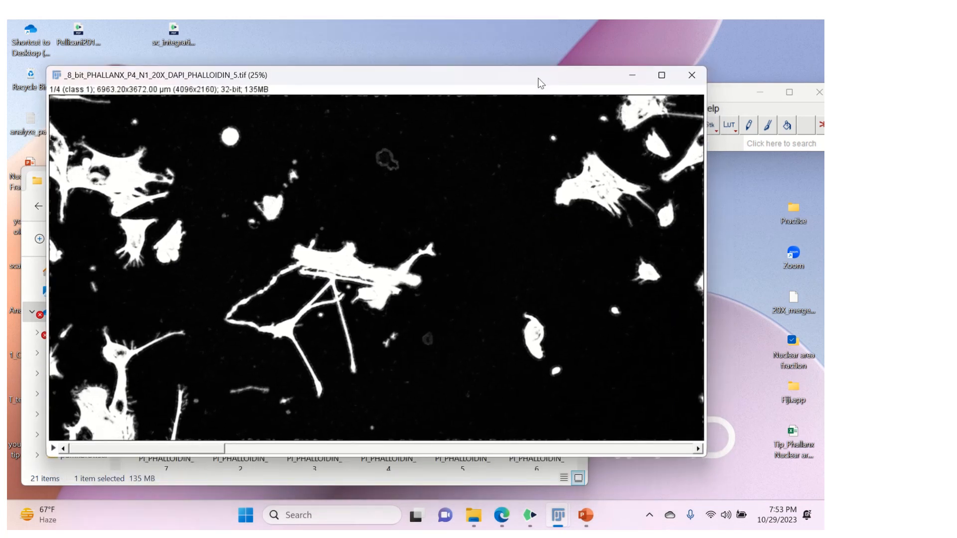
pyautogui.click(301, 453)
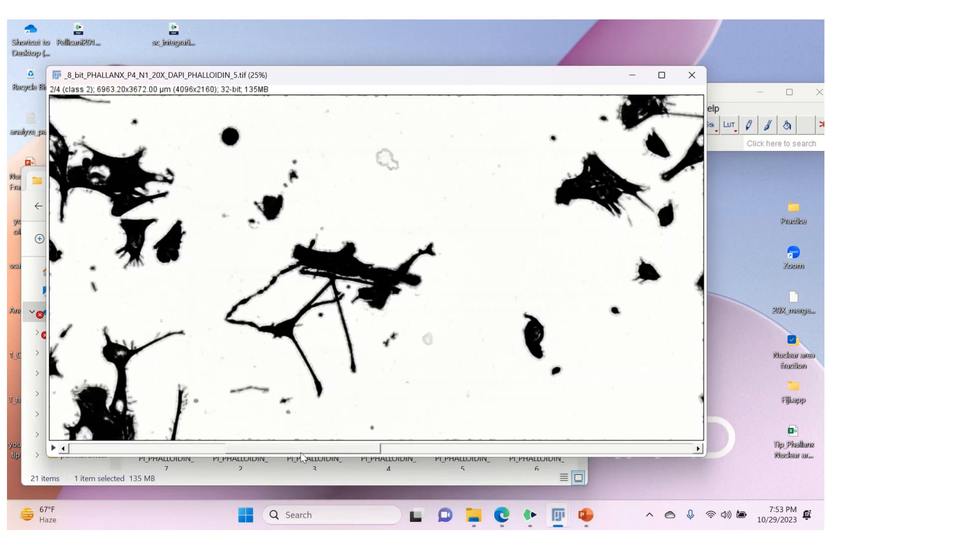
pyautogui.click(448, 451)
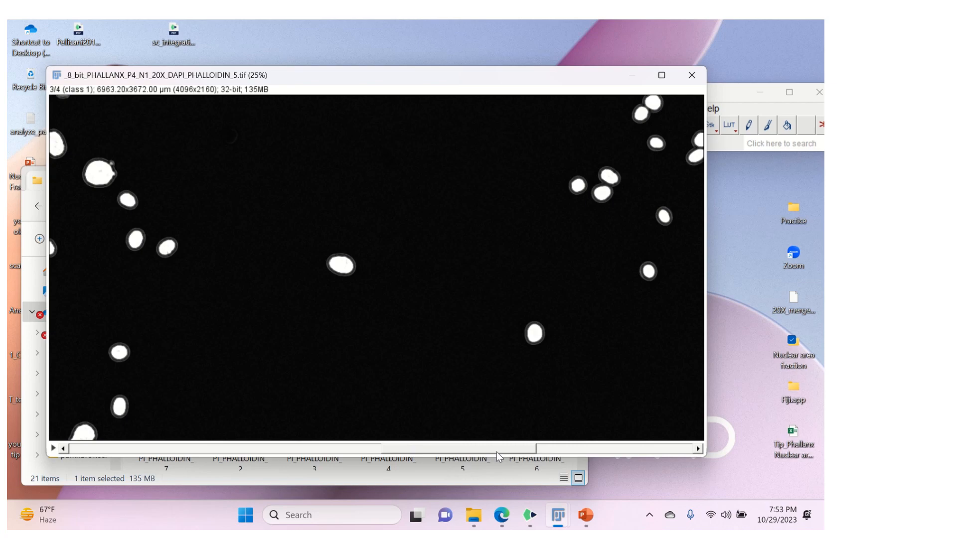
pyautogui.click(573, 449)
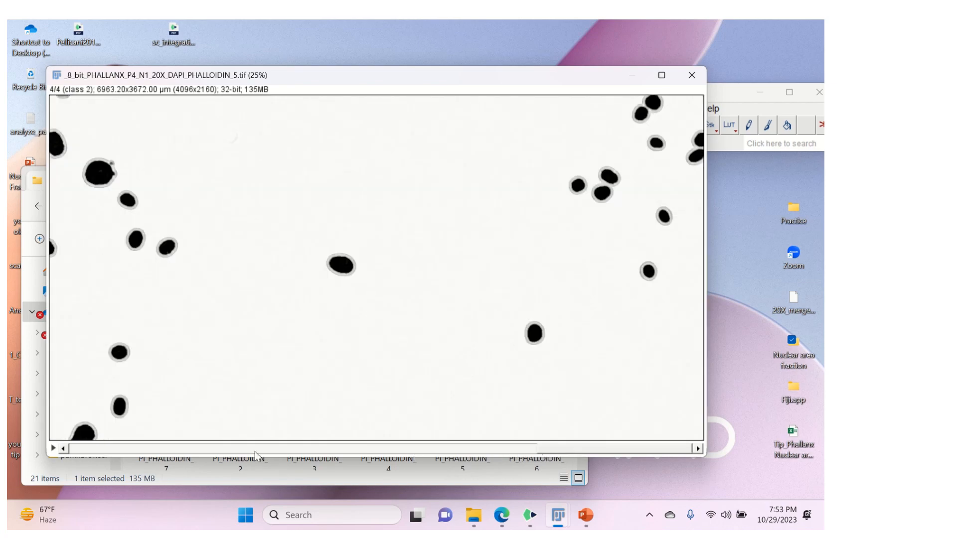
pyautogui.click(217, 451)
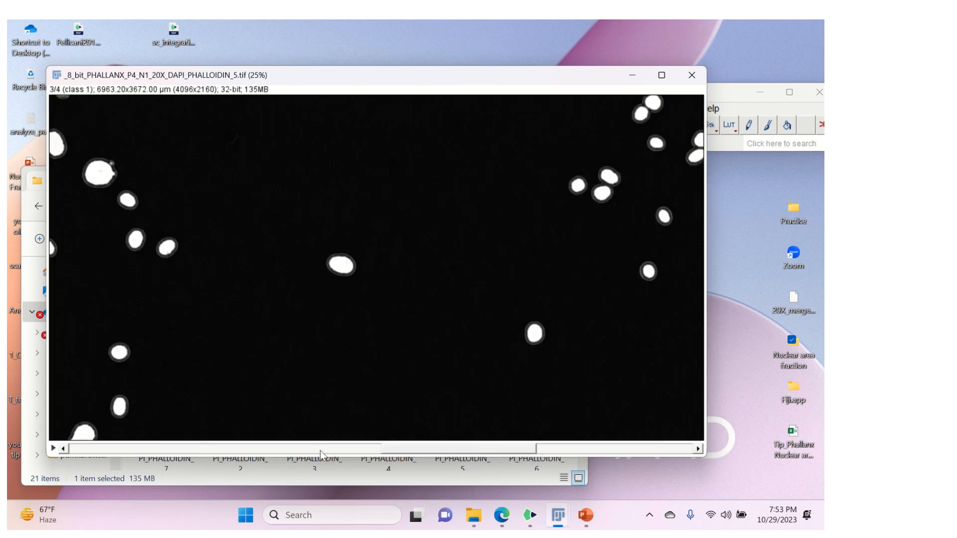
pyautogui.click(320, 453)
pyautogui.click(166, 452)
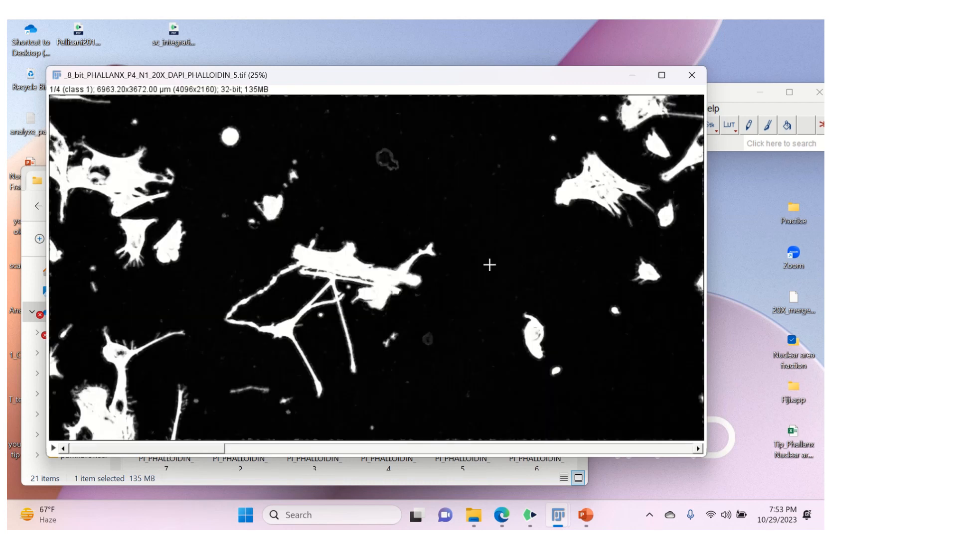
# - Duplicate only the first slice of the stack as a separate image titled class 1
pyautogui.moveTo(726, 88); pyautogui.dragTo(709, 36)
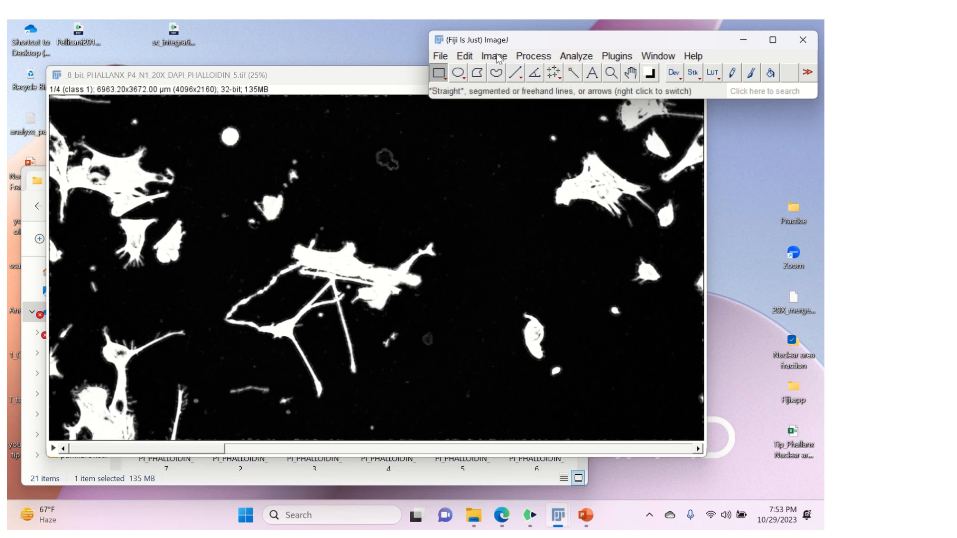
pyautogui.click(390, 71)
pyautogui.hotkey('ctrl', 'shift', 'd')
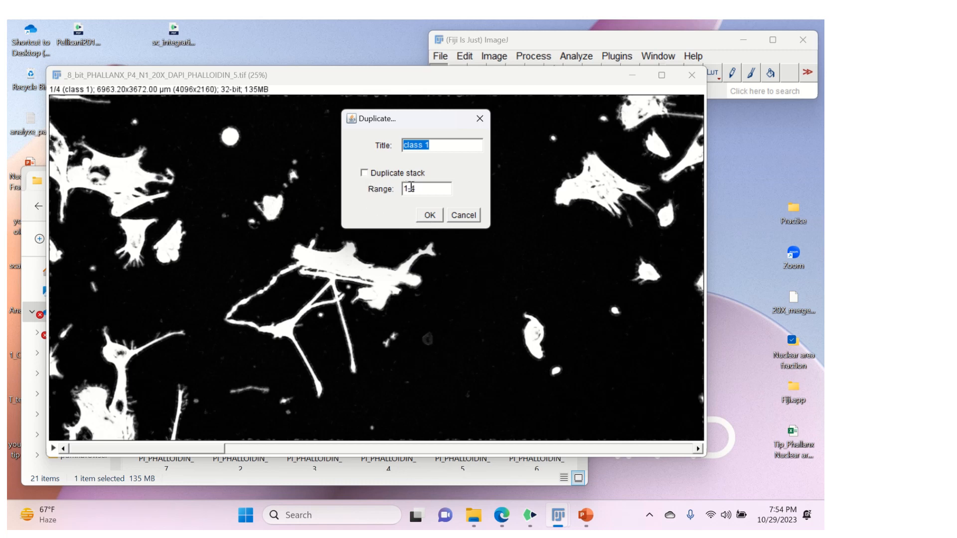
pyautogui.click(429, 216)
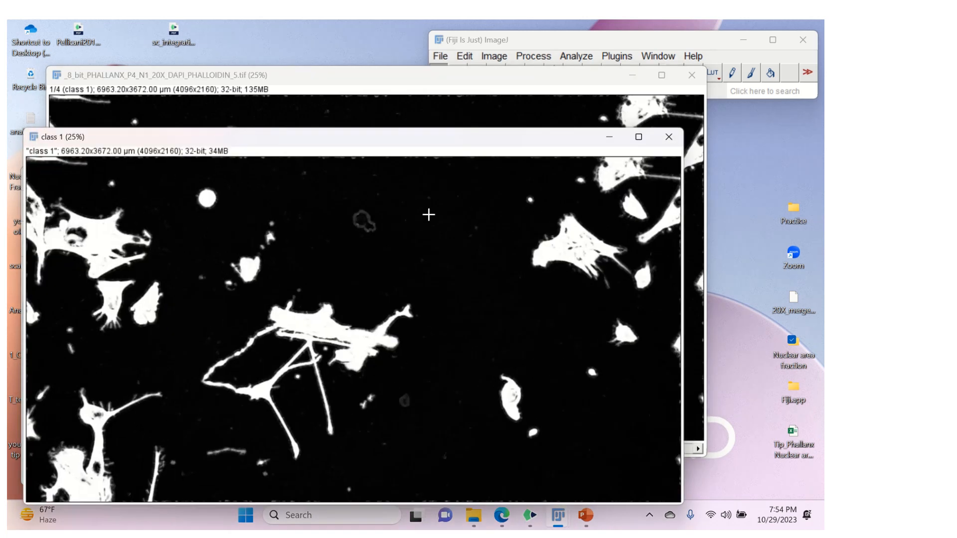
pyautogui.moveTo(423, 136); pyautogui.dragTo(429, 87)
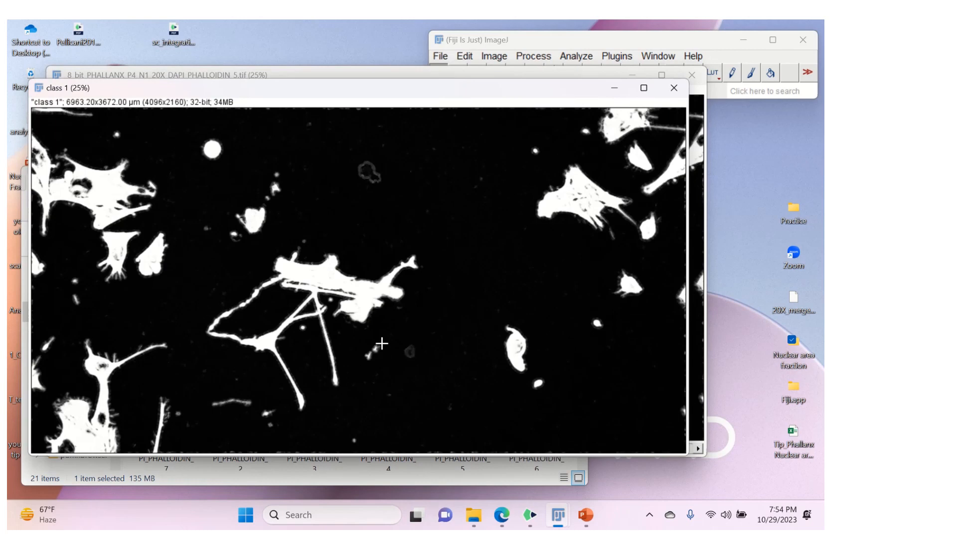
# - Specify a rectangular selection on the class 1 image with width 1900, height 1200, X coordinate 900 and Y coordinate 800
pyautogui.click(464, 45)
pyautogui.click(465, 56)
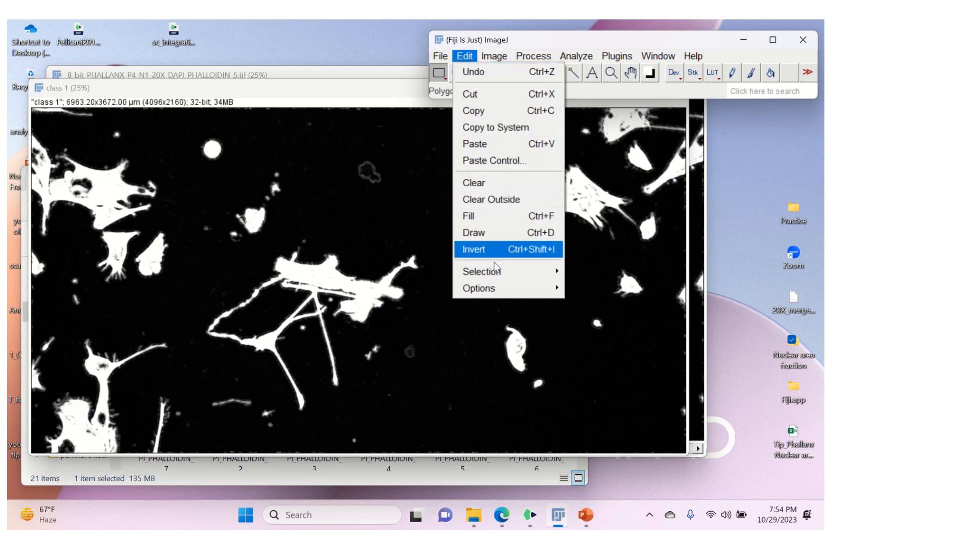
pyautogui.moveTo(497, 271)
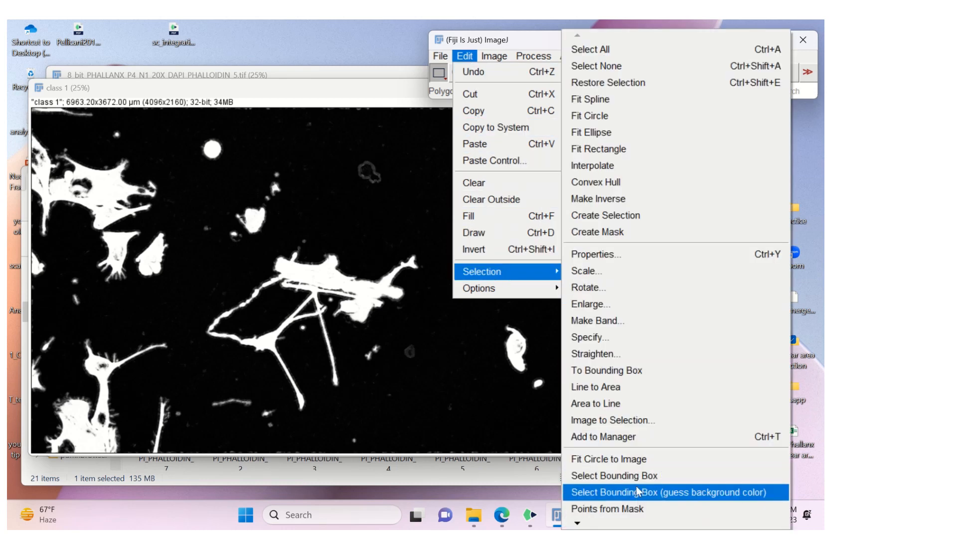
pyautogui.click(597, 337)
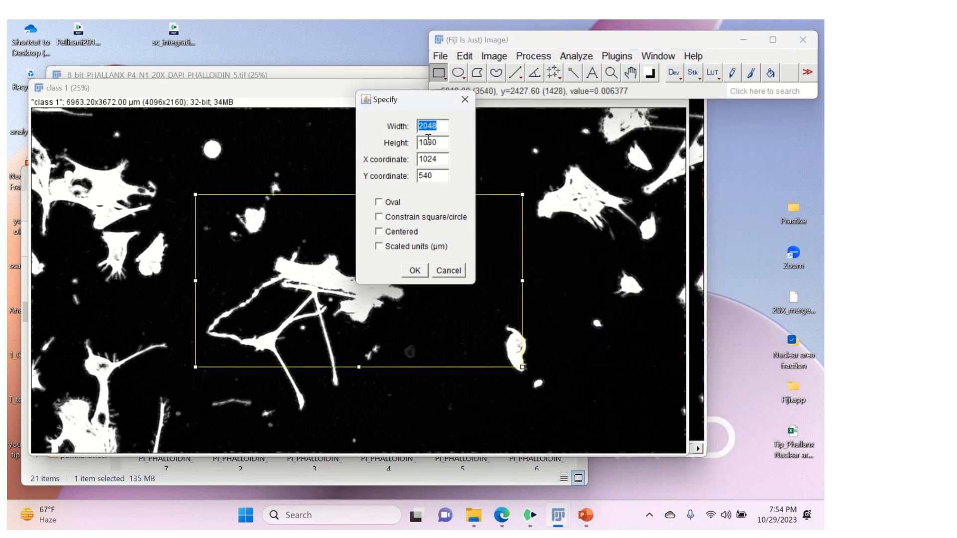
pyautogui.moveTo(403, 98); pyautogui.dragTo(624, 128)
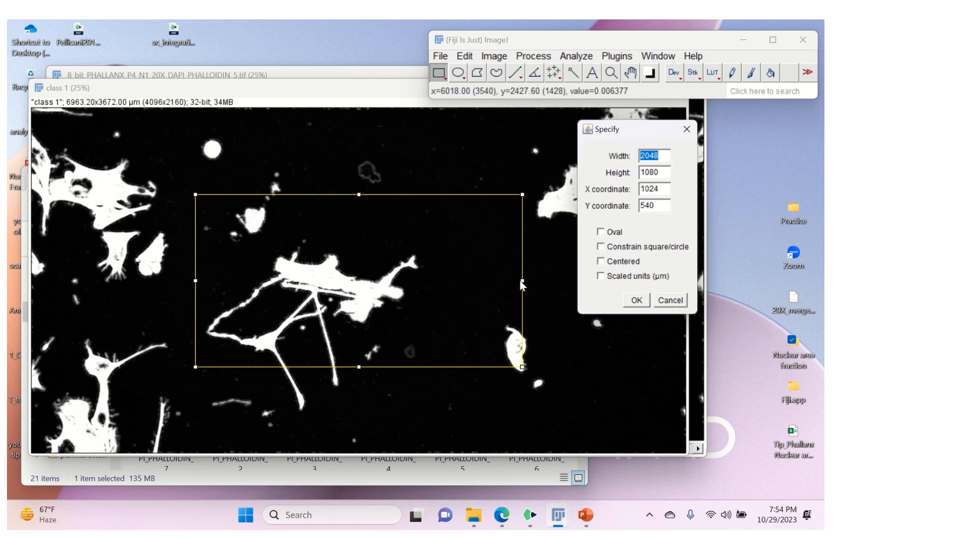
pyautogui.click(663, 159)
pyautogui.doubleClick(665, 173)
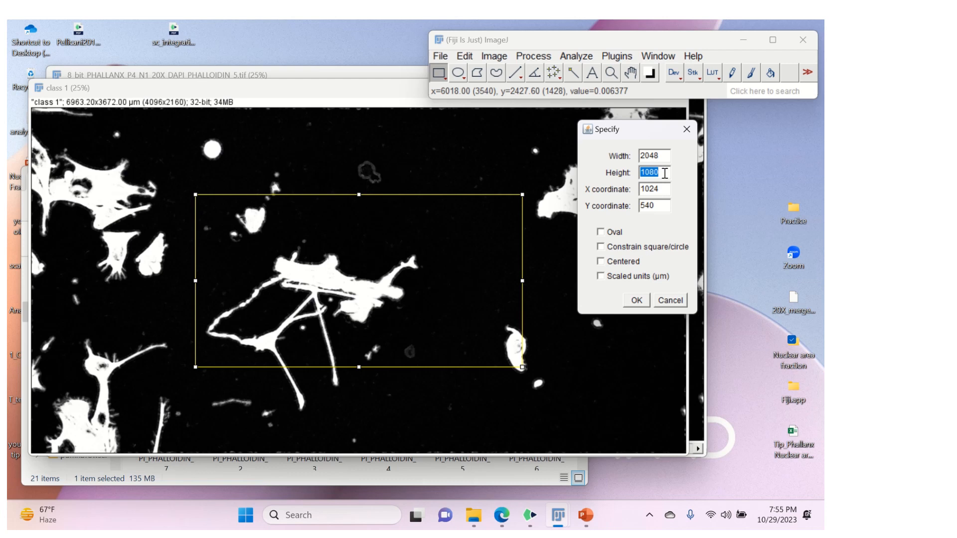
pyautogui.write('800')
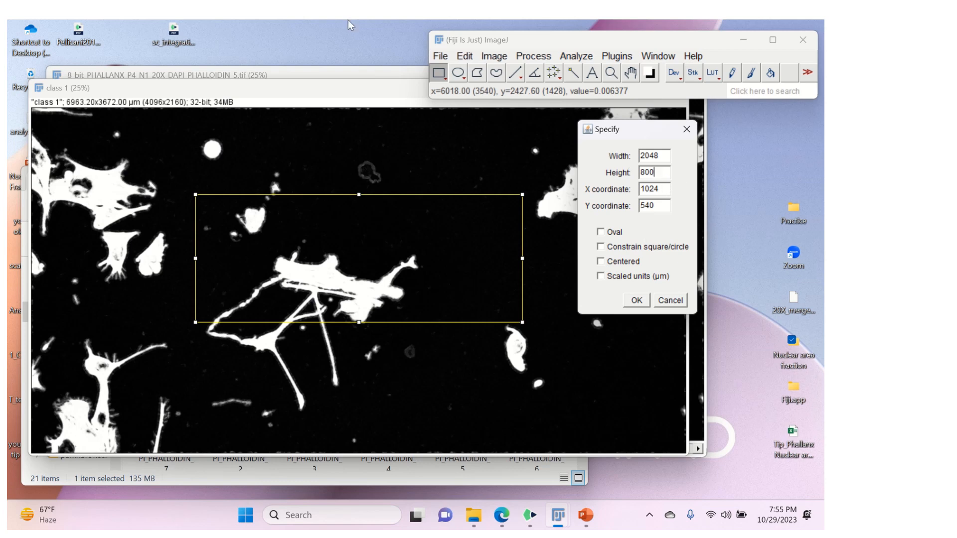
pyautogui.moveTo(348, 20)
pyautogui.click(325, 59)
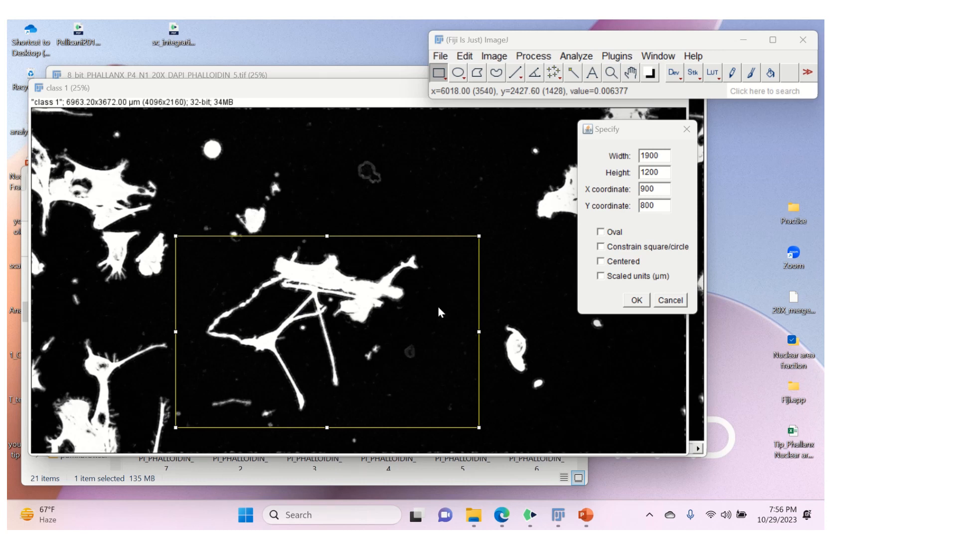
pyautogui.click(637, 301)
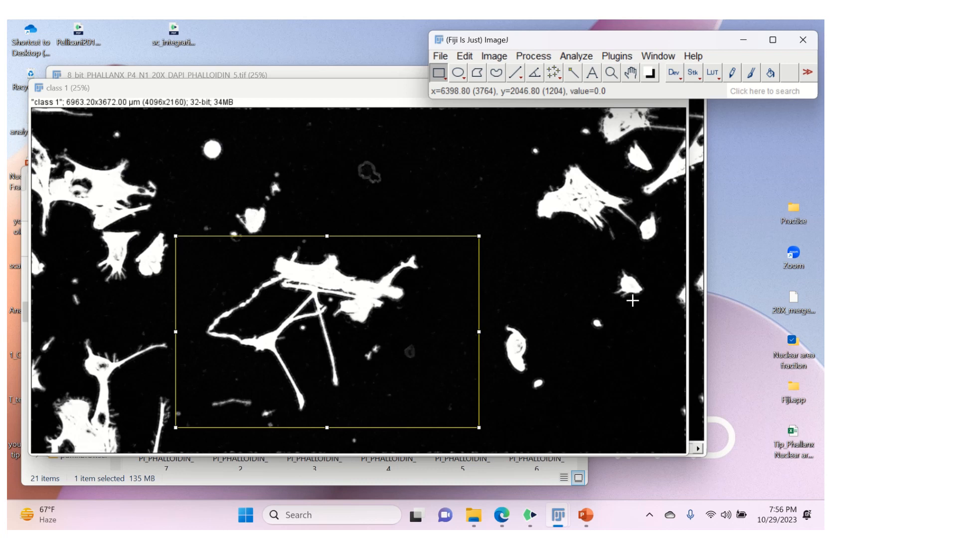
# - Duplicate the selected region as a new image titled class 1-1 and place its window over the class 1 image
pyautogui.hotkey('ctrl', 'shift', 'd')
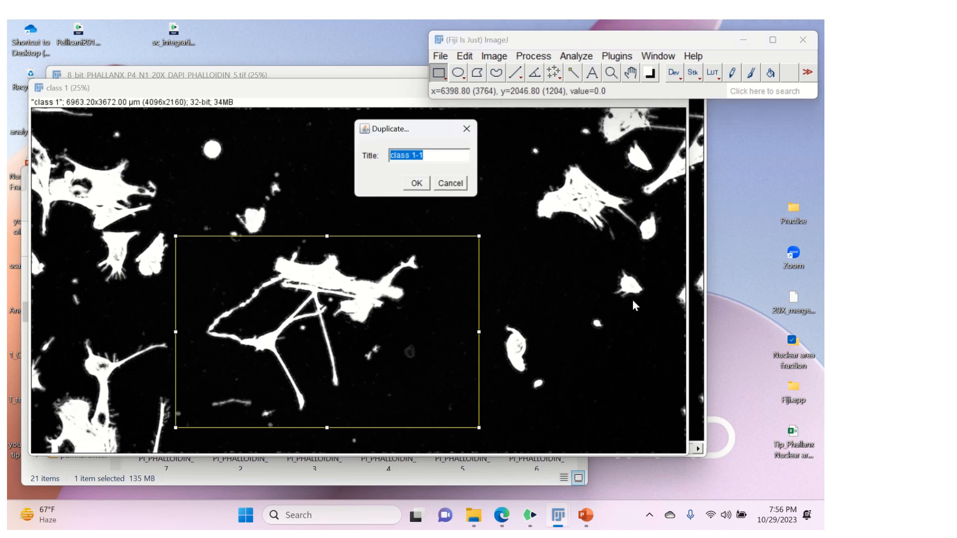
pyautogui.press('Return')
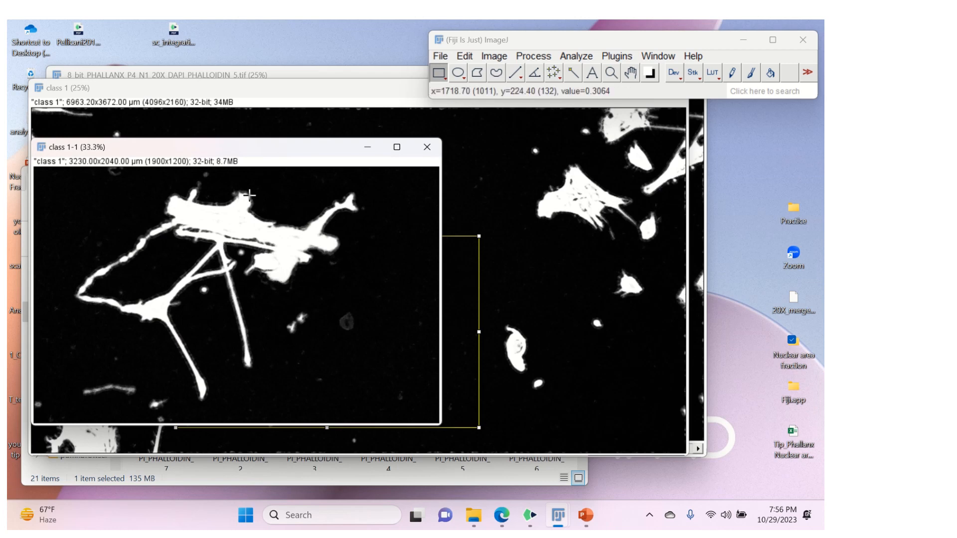
pyautogui.moveTo(257, 145); pyautogui.dragTo(470, 133)
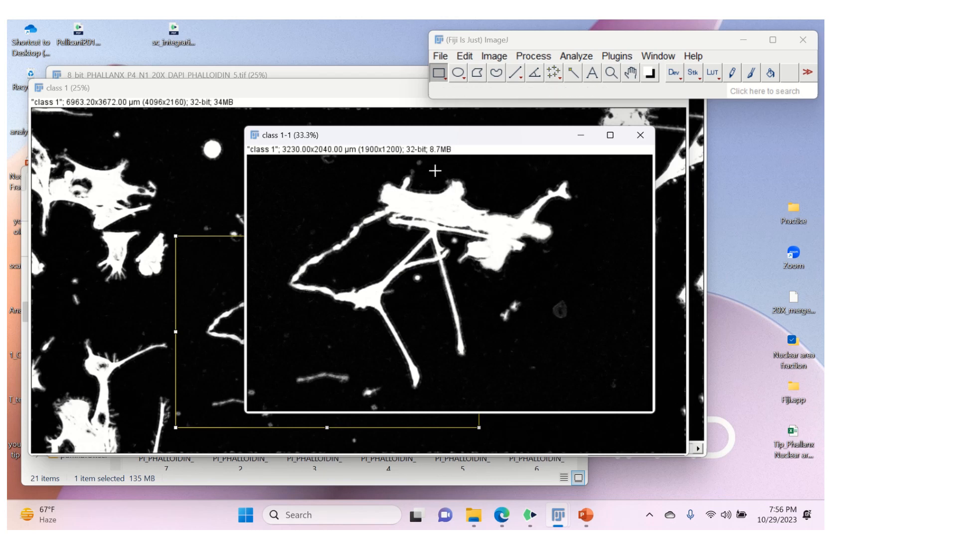
pyautogui.moveTo(449, 136); pyautogui.dragTo(389, 124)
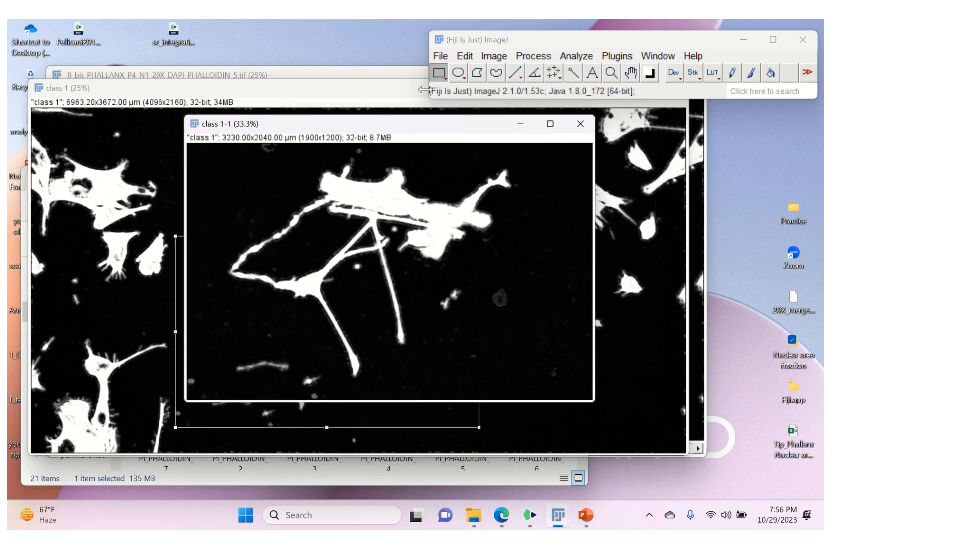
pyautogui.click(440, 55)
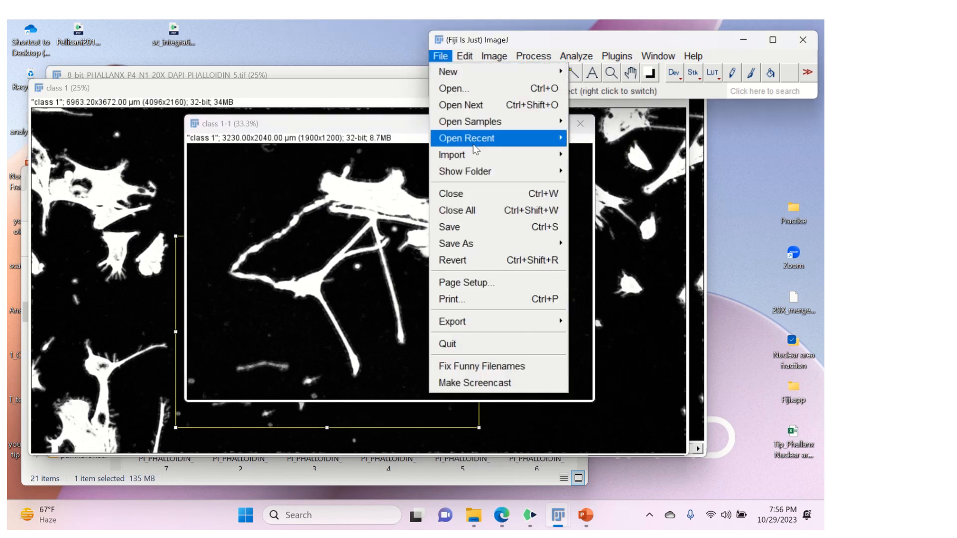
pyautogui.moveTo(496, 251)
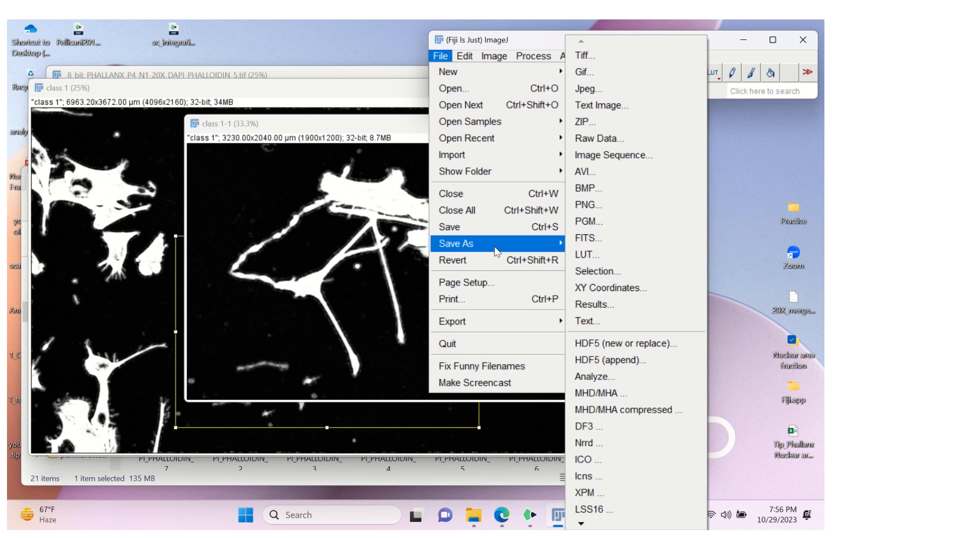
pyautogui.moveTo(473, 155)
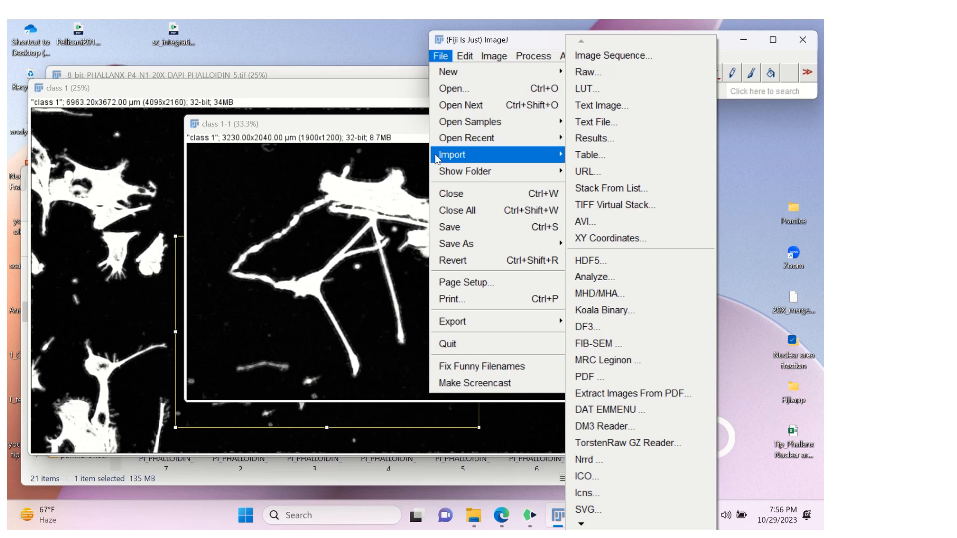
pyautogui.click(399, 124)
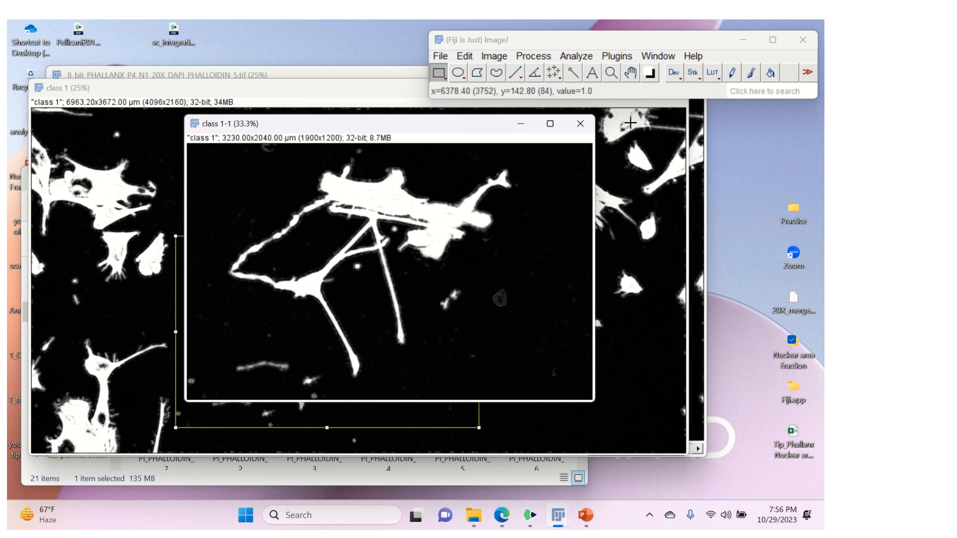
# - Close the cropped class 1-1 image and the class 1 image so only the original stack stays open
pyautogui.click(581, 128)
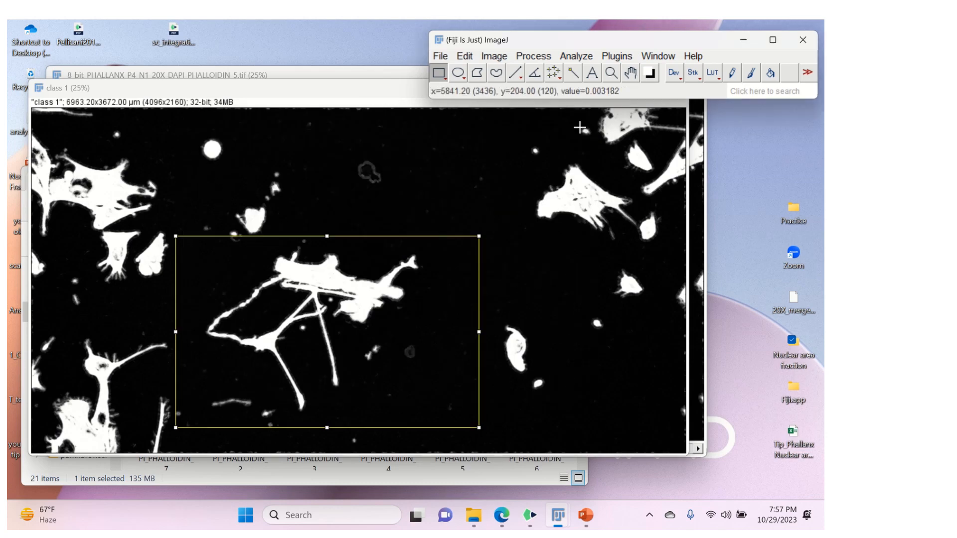
pyautogui.moveTo(388, 83); pyautogui.dragTo(389, 161)
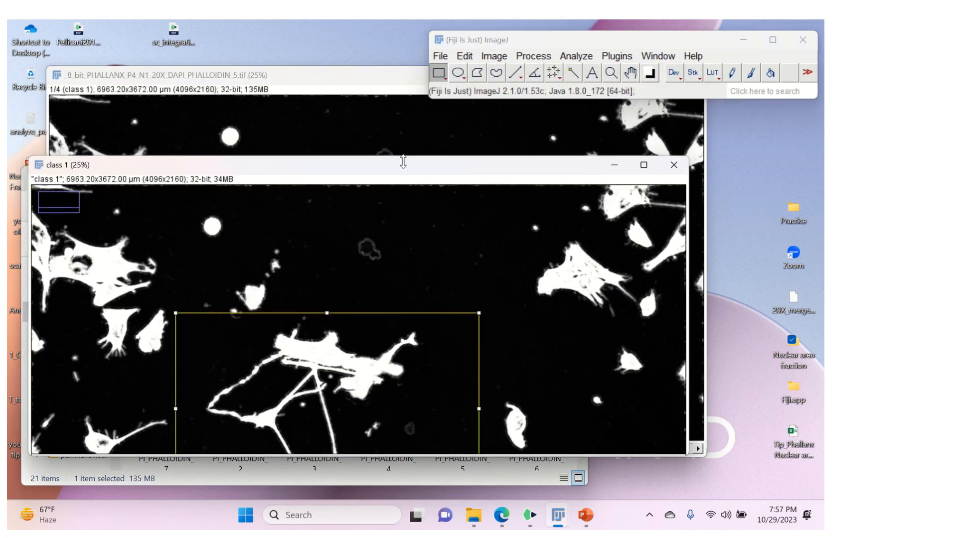
pyautogui.click(675, 166)
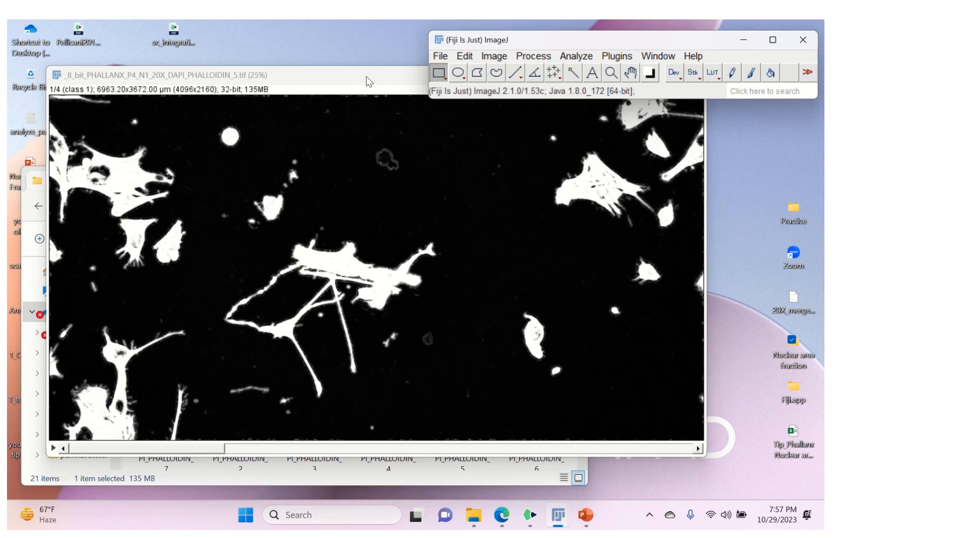
# - Enlarge the stack window and draw a rectangular selection about 1741 by 1114 pixels around the branching cell near the centre of the first slice
pyautogui.doubleClick(365, 76)
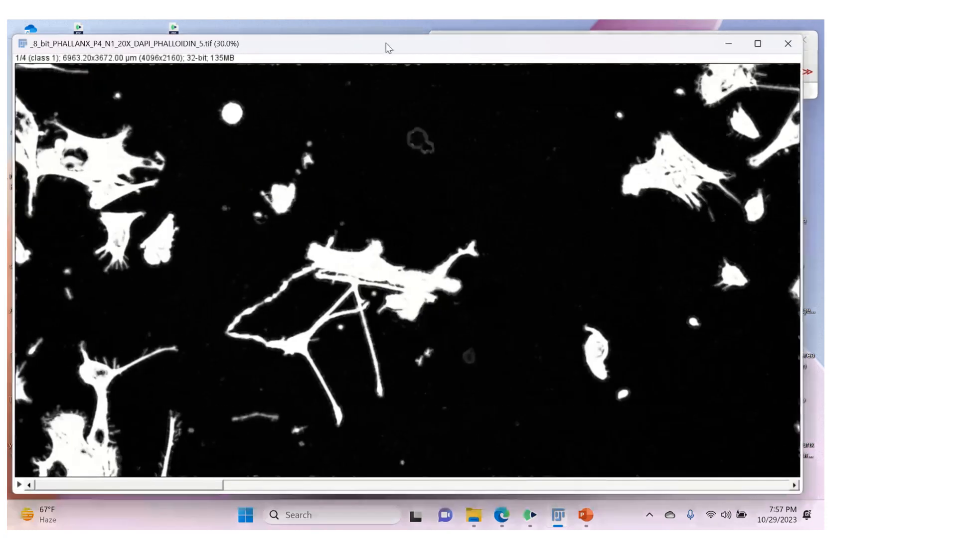
pyautogui.moveTo(387, 45); pyautogui.dragTo(395, 89)
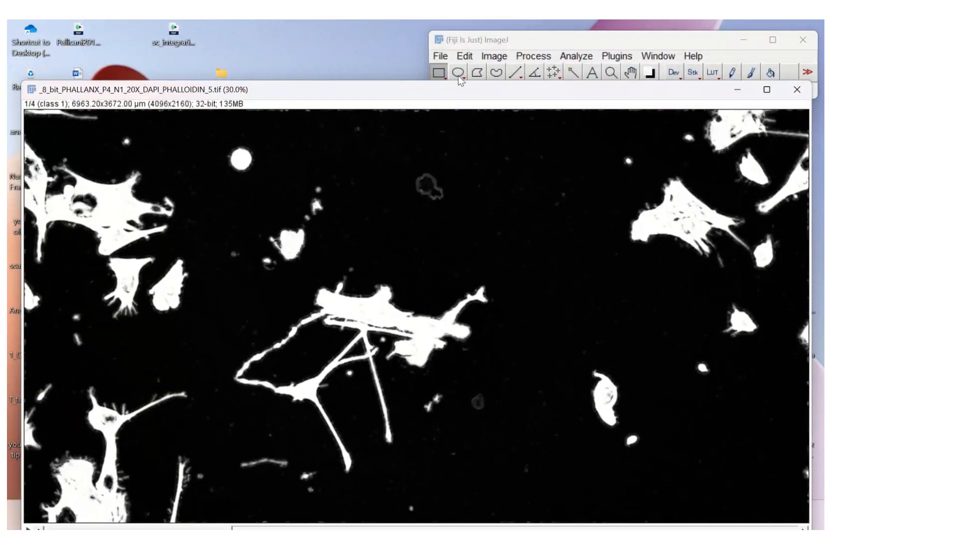
pyautogui.click(439, 73)
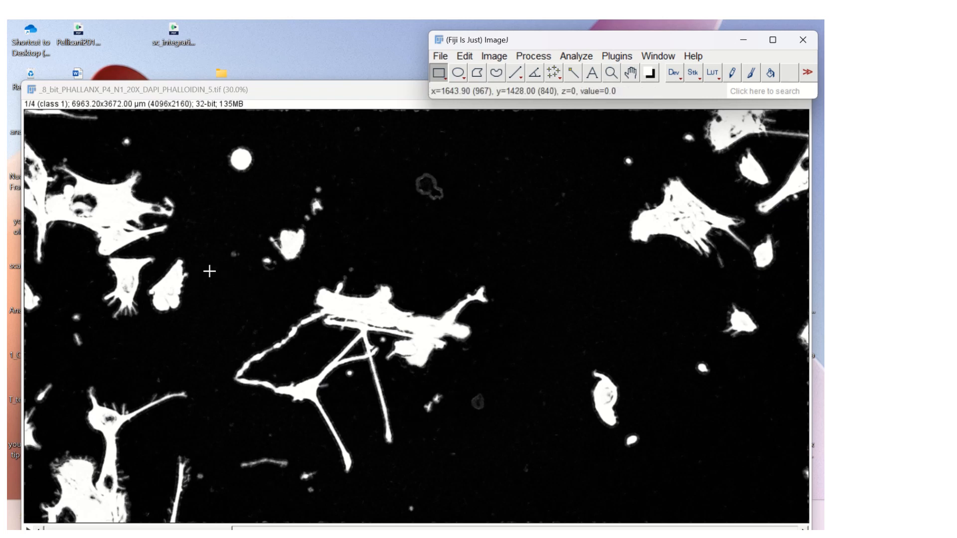
pyautogui.moveTo(209, 271); pyautogui.dragTo(543, 484)
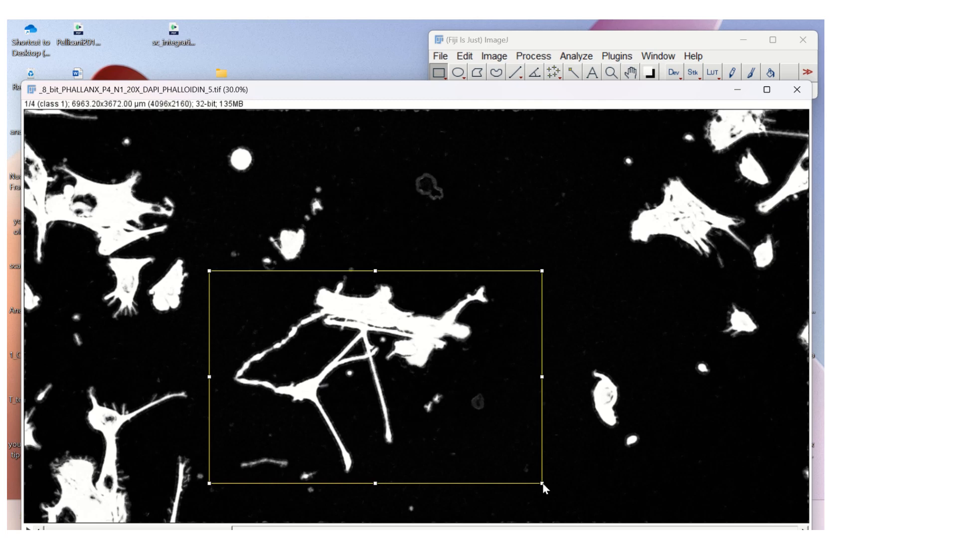
# - Duplicate the selected region of the stack's first slice as a separate image and place its window over the stack
pyautogui.hotkey('ctrl', 'shift', 'd')
pyautogui.press('Return')
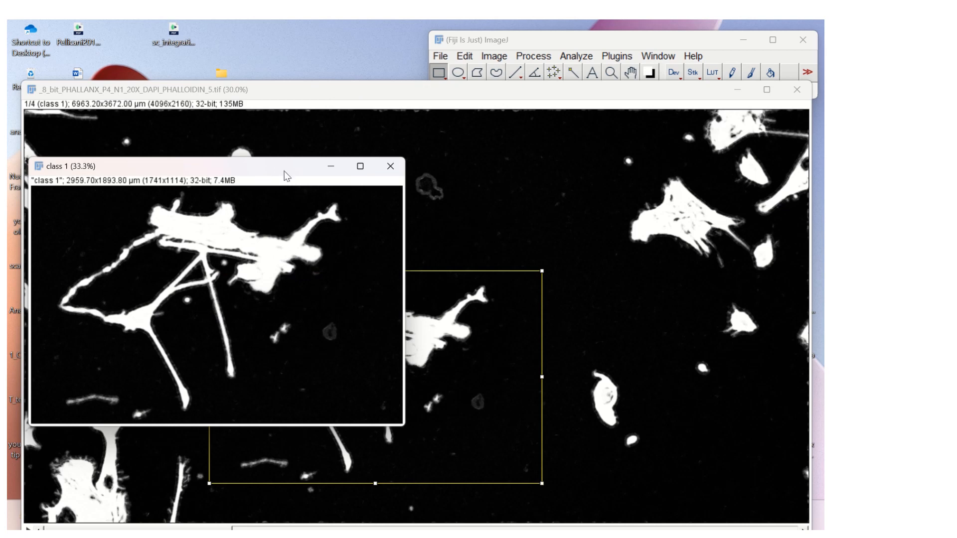
pyautogui.moveTo(286, 169); pyautogui.dragTo(421, 134)
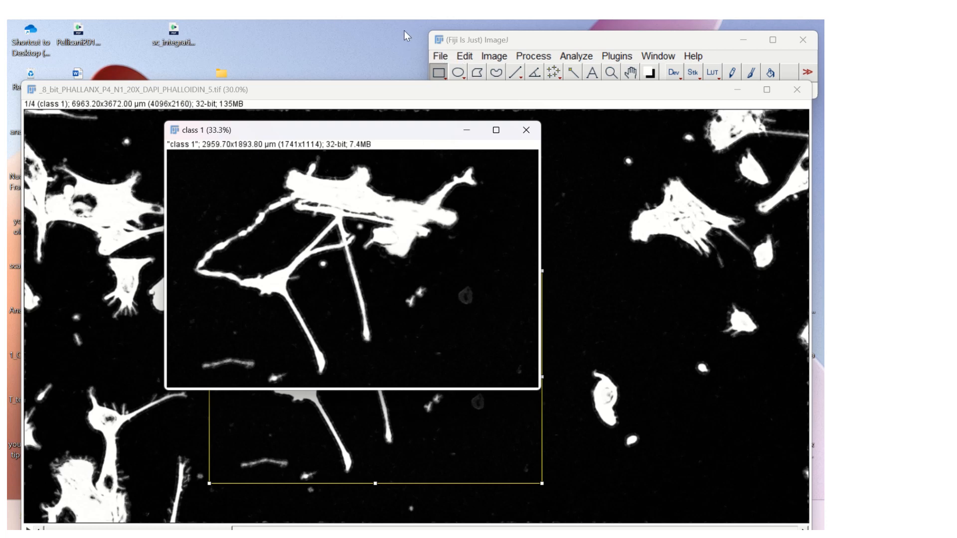
pyautogui.moveTo(405, 28)
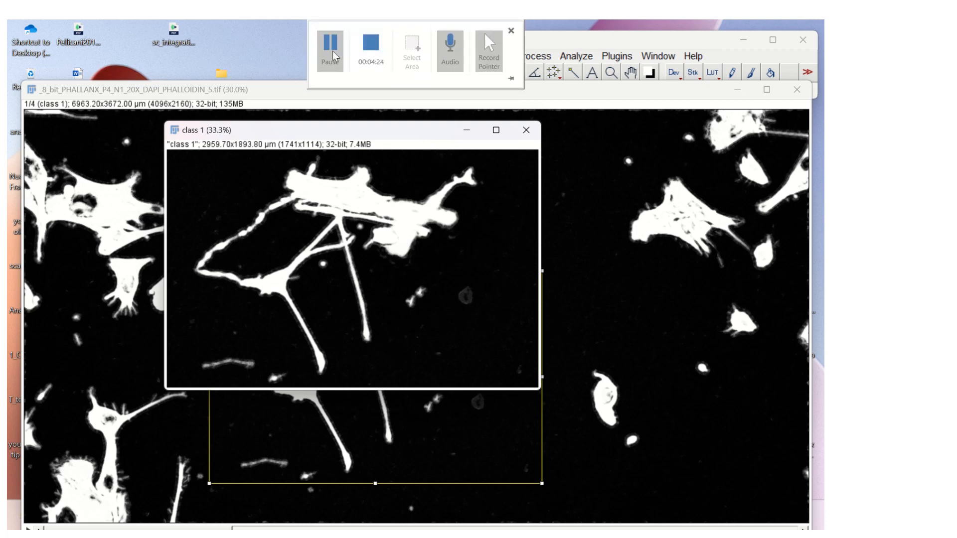